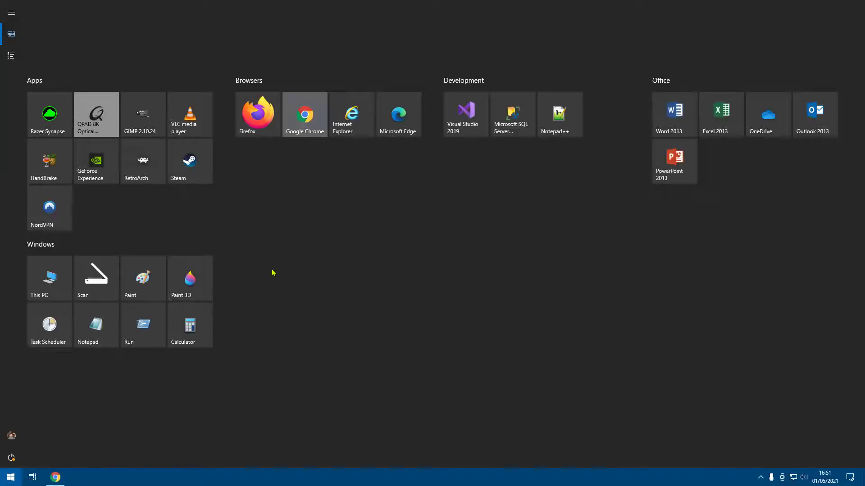
# Search the Start menu for 'users'
pyautogui.write('u')
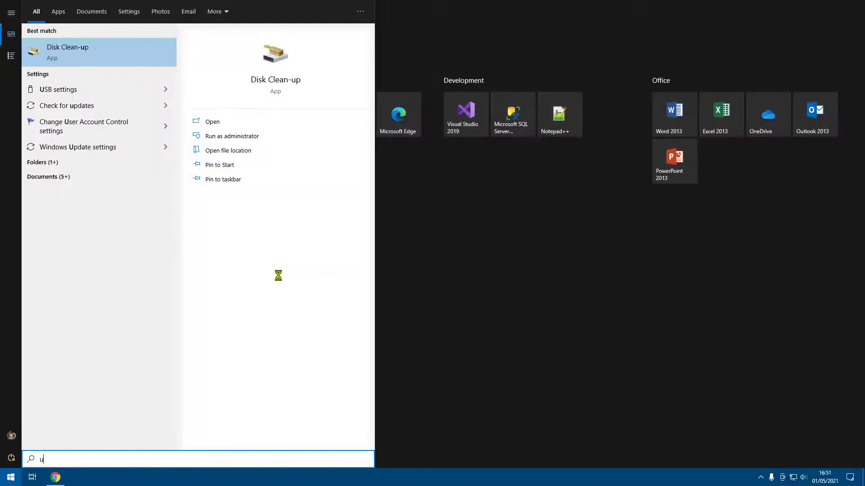
pyautogui.write('sers')
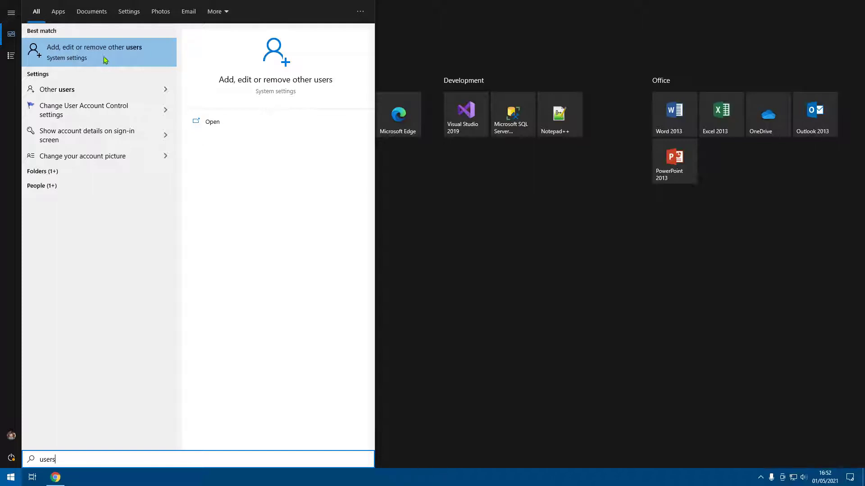
# Open 'Add, edit or remove other users', maximize Settings, and begin adding someone else
pyautogui.click(104, 53)
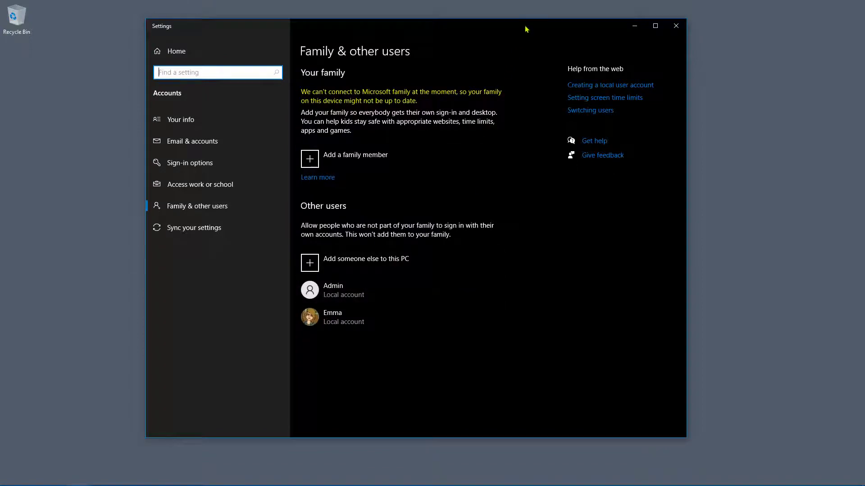
pyautogui.click(656, 25)
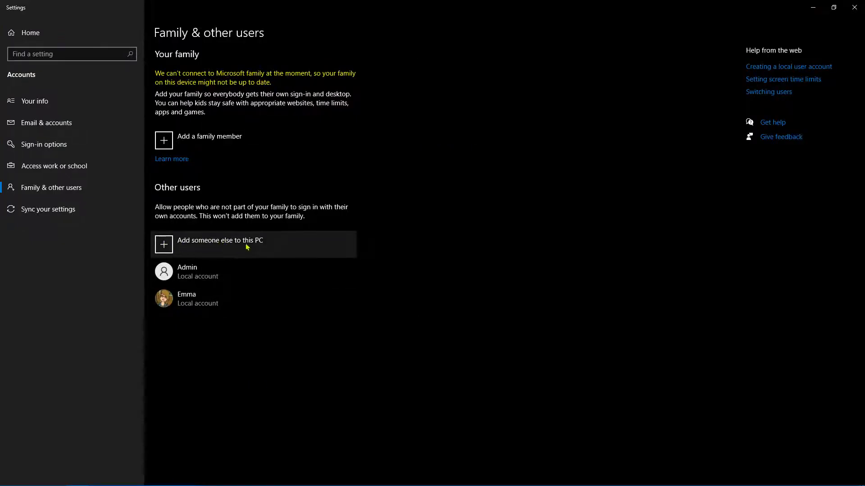
pyautogui.click(262, 250)
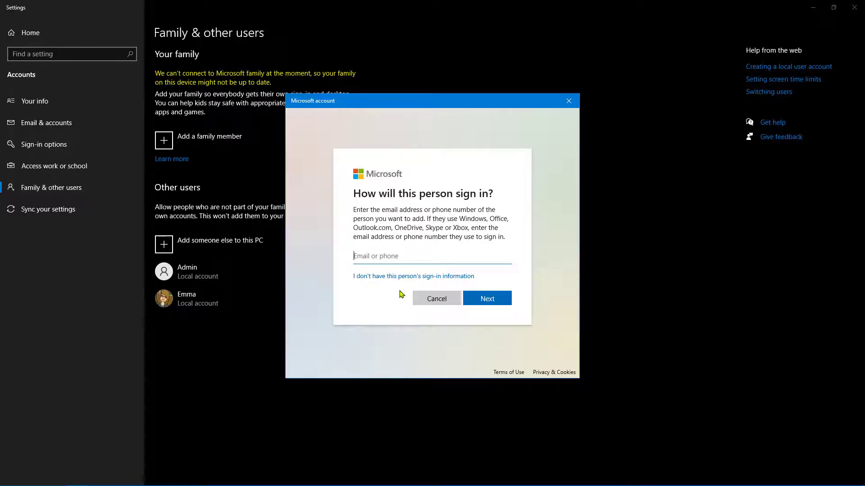
pyautogui.doubleClick(478, 220)
pyautogui.doubleClick(498, 219)
pyautogui.moveTo(354, 228); pyautogui.dragTo(399, 232)
pyautogui.click(411, 234)
pyautogui.doubleClick(414, 230)
pyautogui.doubleClick(435, 229)
pyautogui.doubleClick(460, 229)
pyautogui.click(365, 276)
# Proceed without the person's sign-in information to the Create account page
pyautogui.click(368, 279)
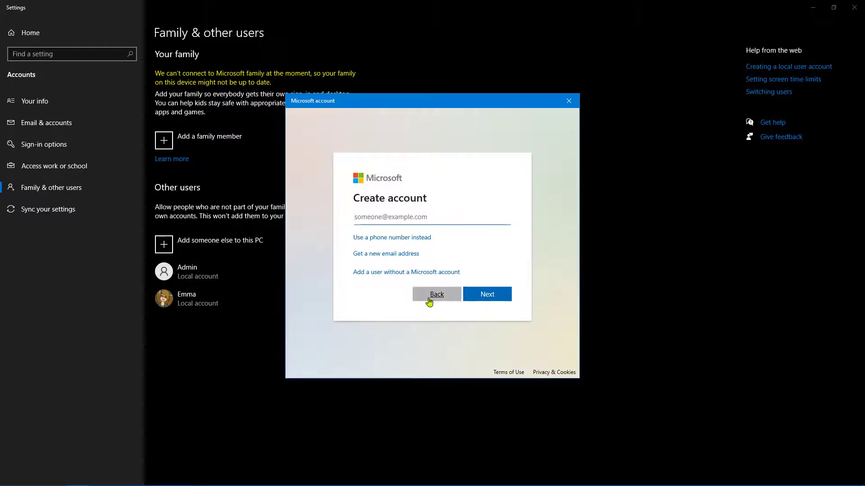
pyautogui.moveTo(355, 206); pyautogui.dragTo(415, 224)
pyautogui.click(369, 225)
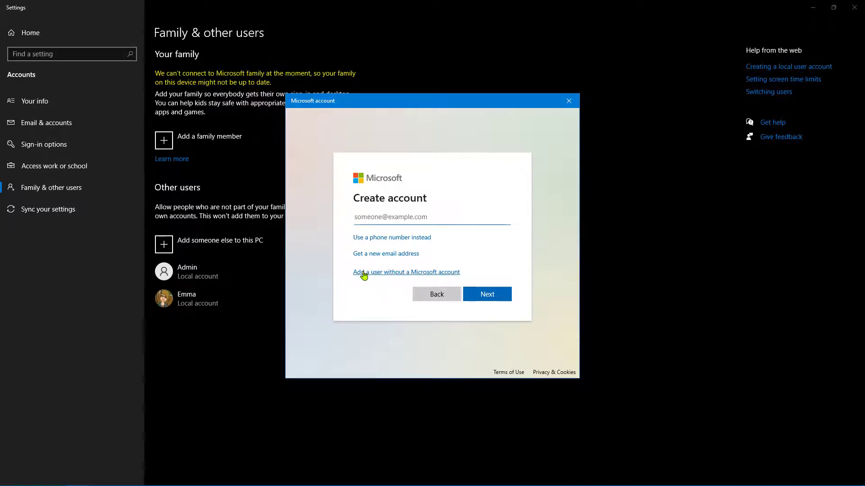
# Add a local user named 'test' without a Microsoft account and type its password
pyautogui.click(364, 273)
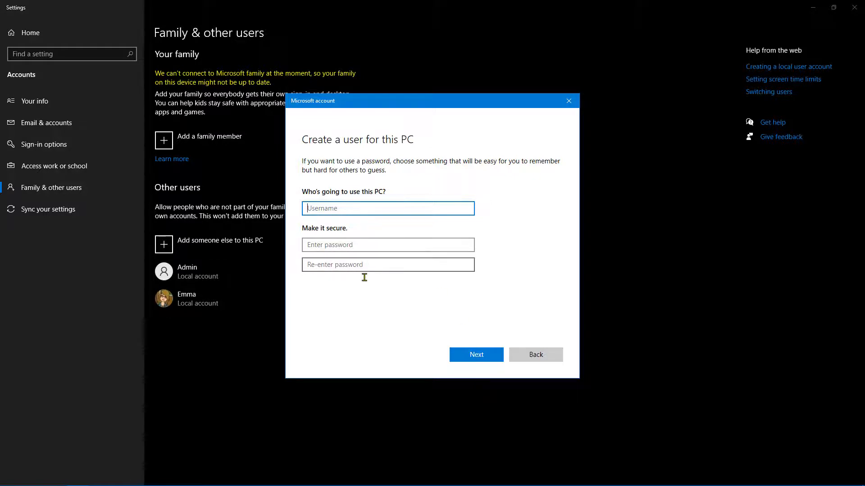
pyautogui.write('test')
pyautogui.click(365, 250)
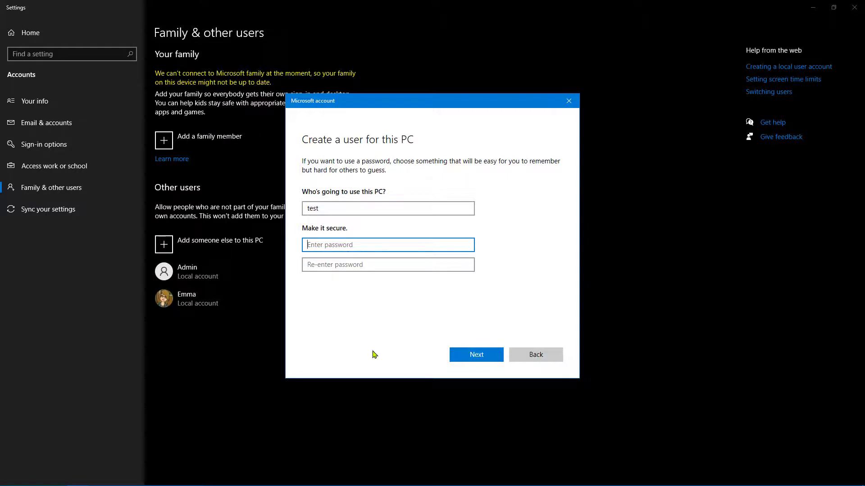
pyautogui.write('test1')
pyautogui.click(349, 268)
pyautogui.write('test1')
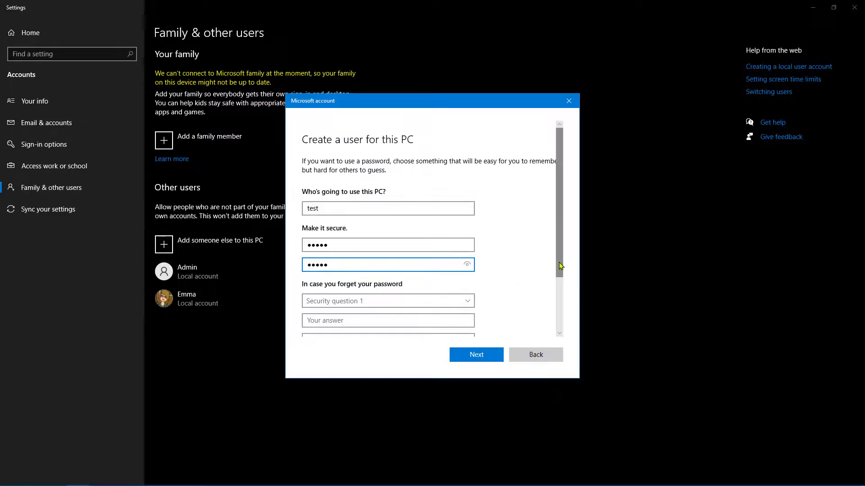
# Choose the pet's name, birth city and childhood nickname security questions
pyautogui.moveTo(560, 275); pyautogui.dragTo(564, 329)
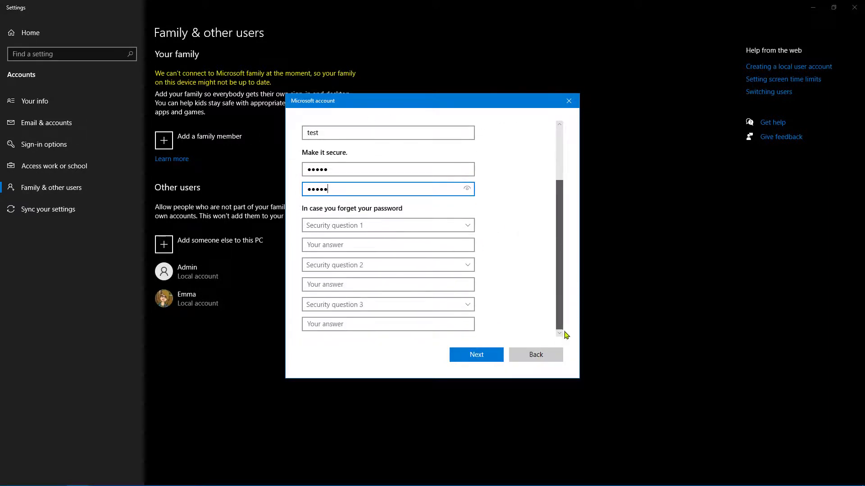
pyautogui.click(326, 228)
pyautogui.press('Return')
pyautogui.click(338, 265)
pyautogui.click(339, 285)
pyautogui.click(343, 288)
pyautogui.click(339, 306)
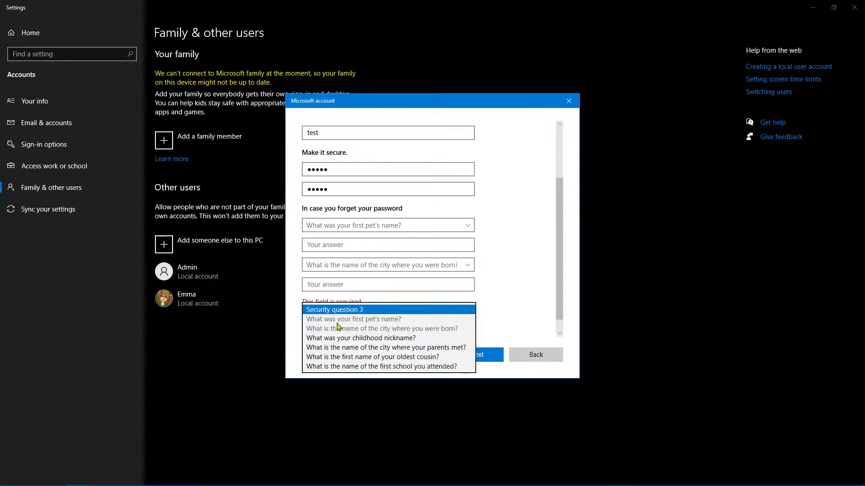
pyautogui.click(361, 337)
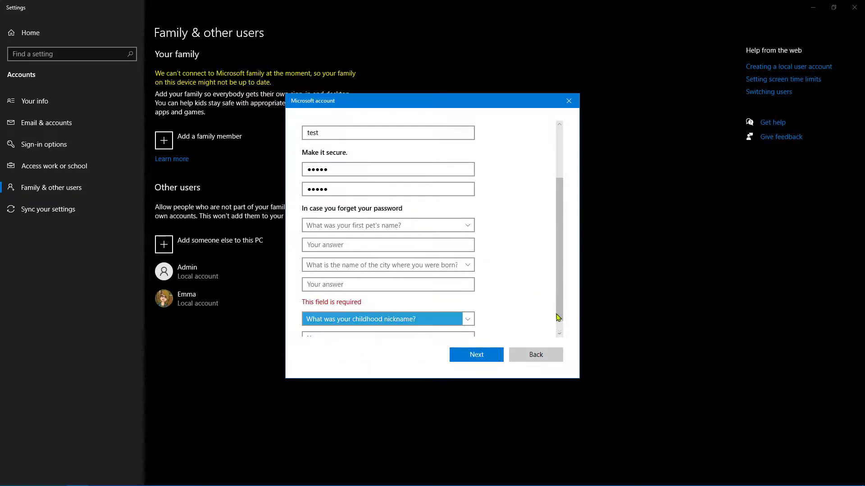
# Fill in the security answers and the password confirmation fields
pyautogui.scroll(1, 342, 274)
pyautogui.click(360, 265)
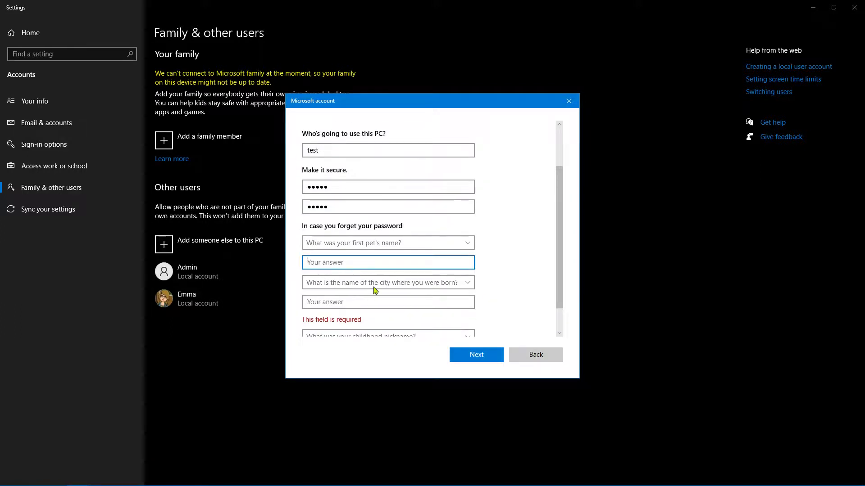
pyautogui.write('qwerty')
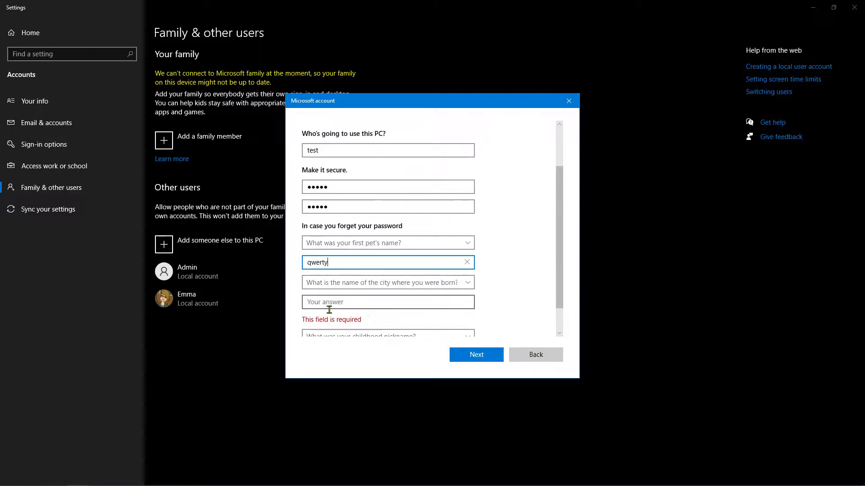
pyautogui.click(356, 304)
pyautogui.write('qwerty')
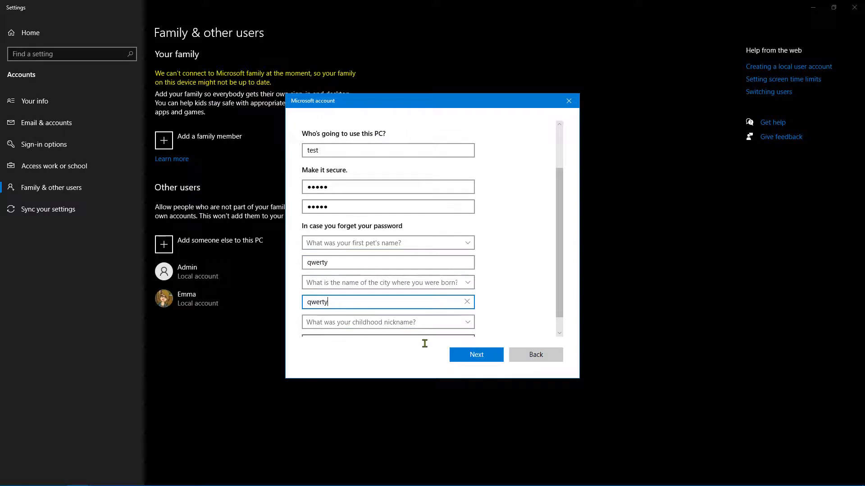
pyautogui.scroll(-1, 412, 343)
pyautogui.click(339, 328)
pyautogui.write('qwerty')
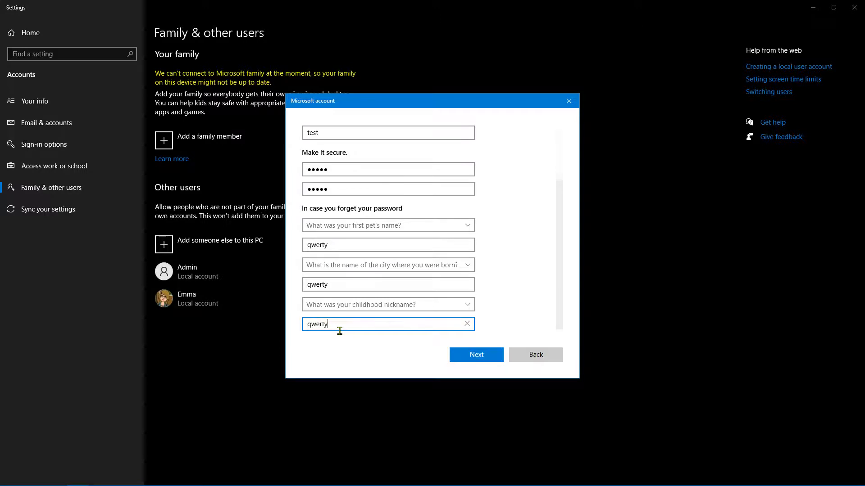
pyautogui.scroll(4, 345, 330)
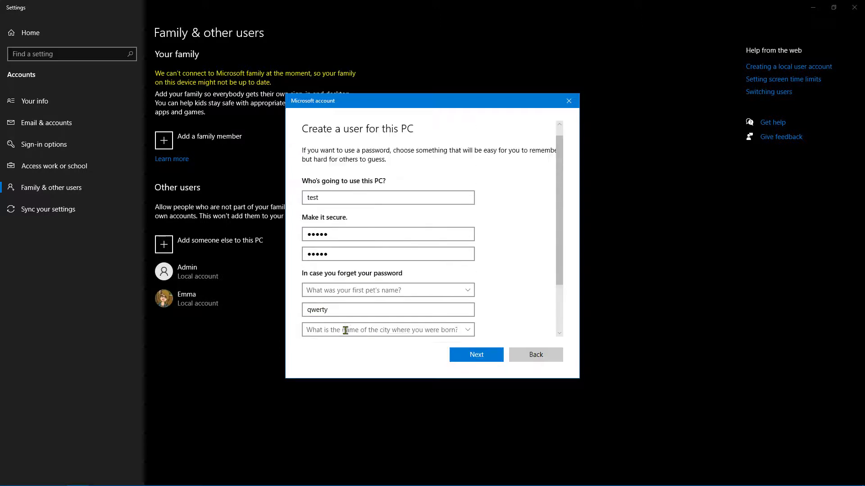
pyautogui.click(342, 244)
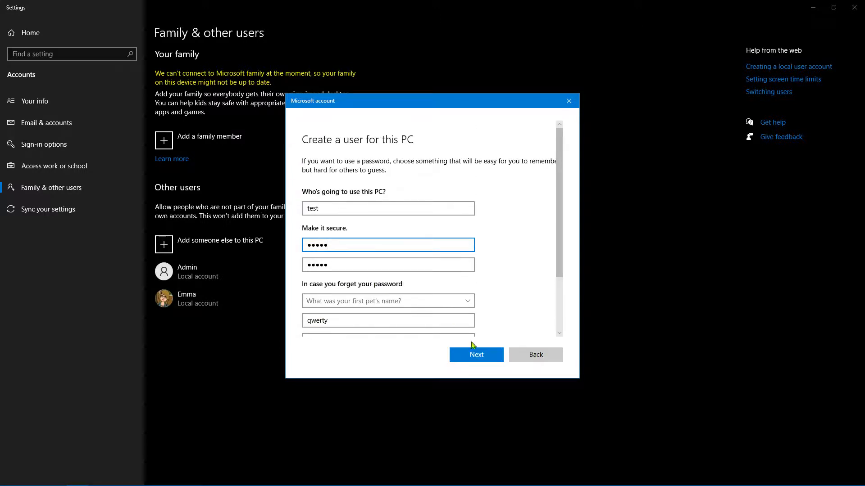
pyautogui.scroll(-3, 521, 323)
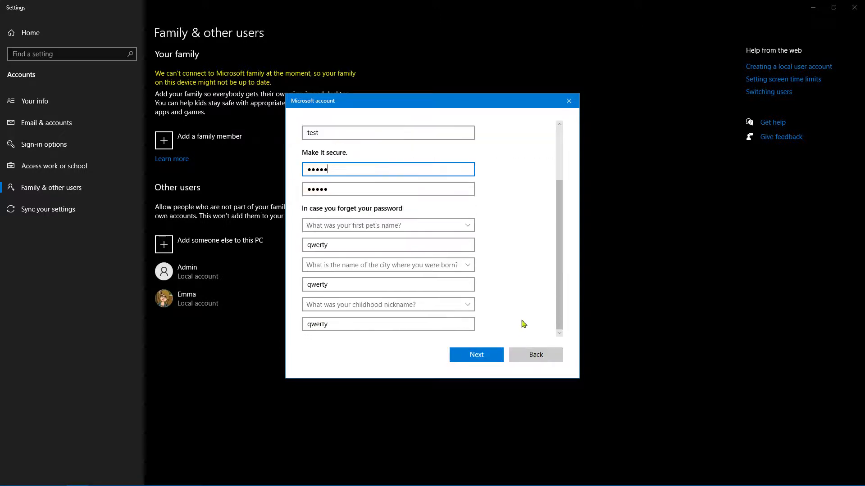
# Submit the form to create 'test', then expand its entry under Other users
pyautogui.click(477, 355)
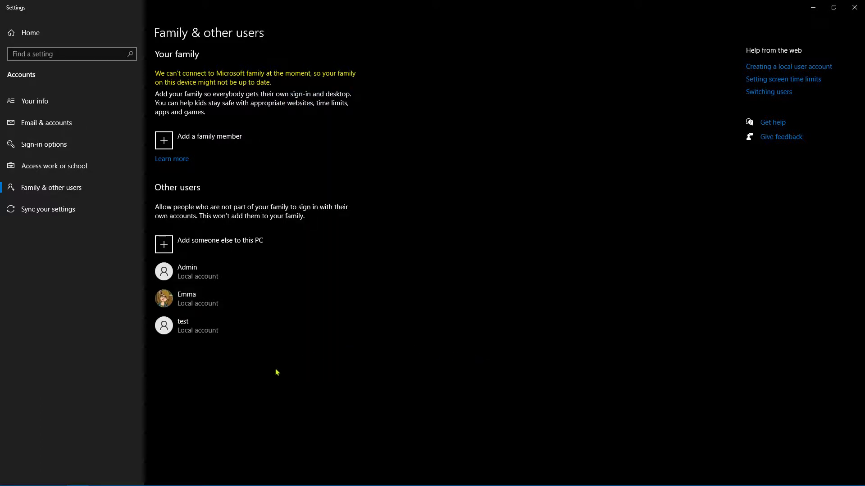
pyautogui.click(192, 271)
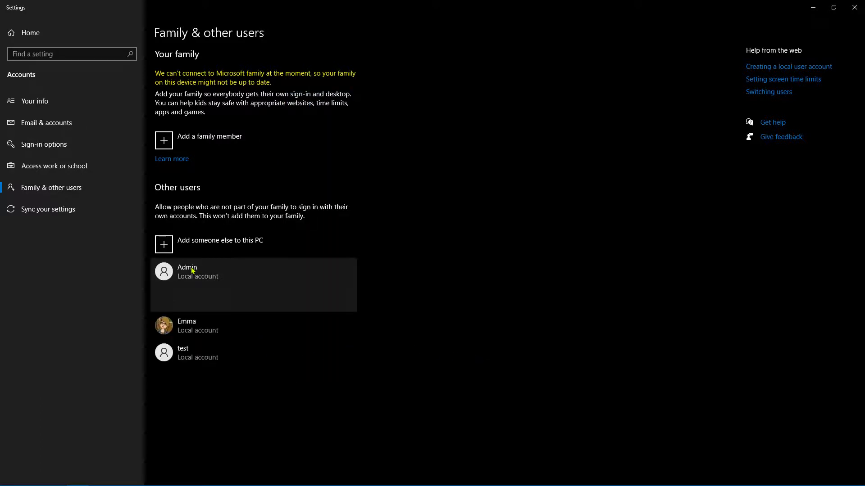
pyautogui.click(187, 356)
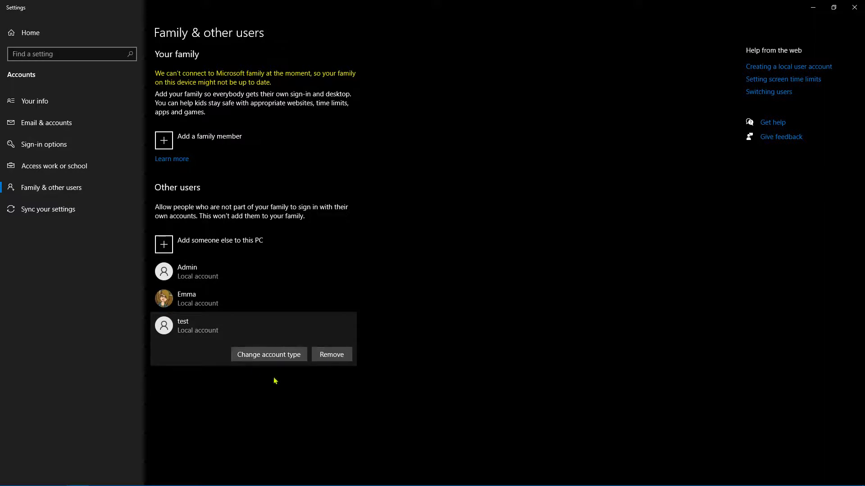
# Change the test account's type to Administrator
pyautogui.click(271, 356)
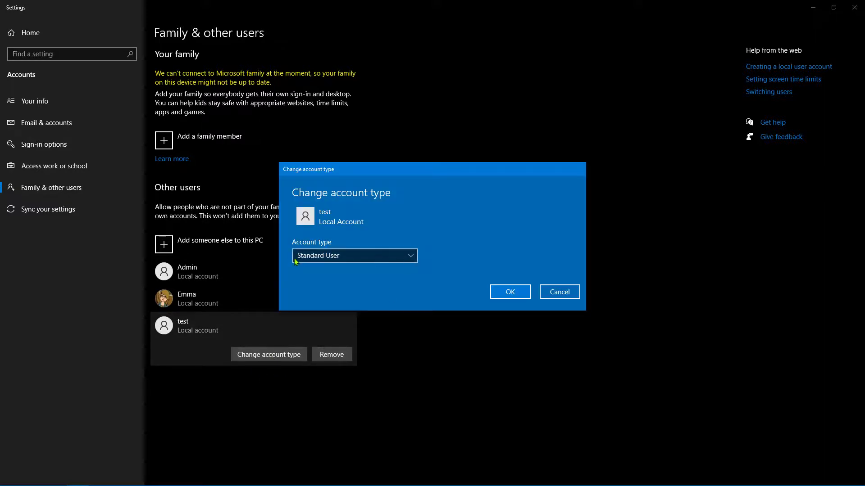
pyautogui.click(364, 261)
pyautogui.click(325, 245)
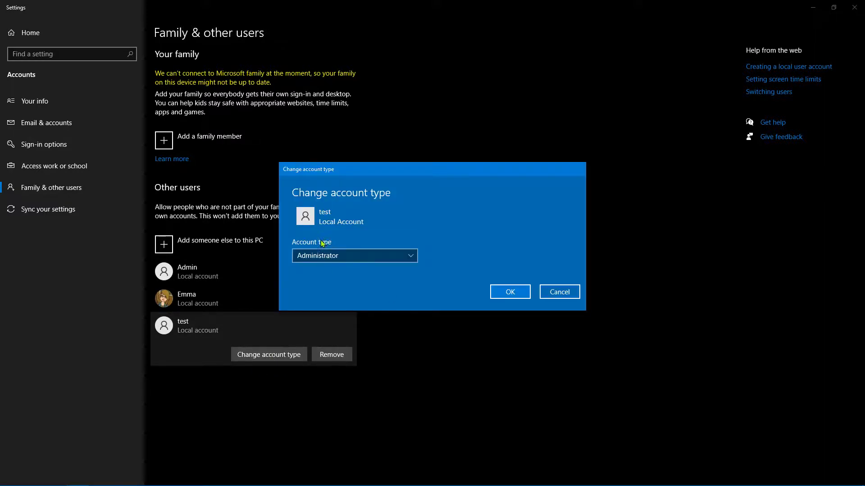
pyautogui.click(508, 293)
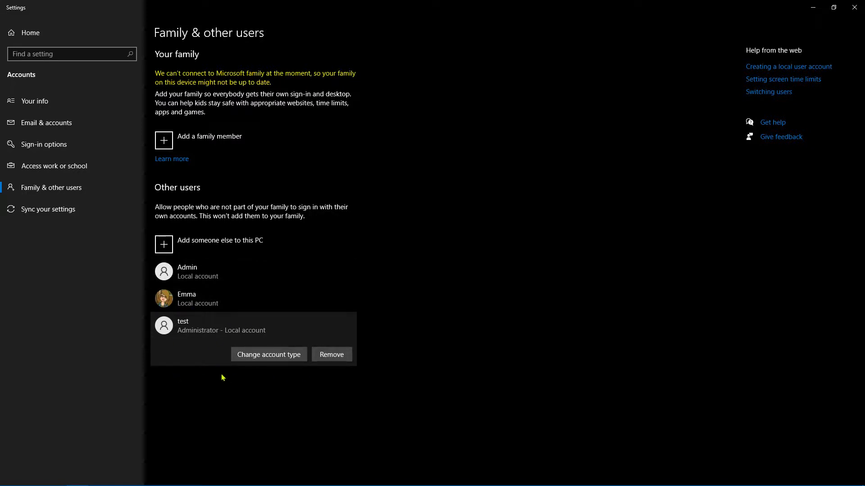
# Switch the test account back to Standard User
pyautogui.click(254, 356)
pyautogui.click(350, 253)
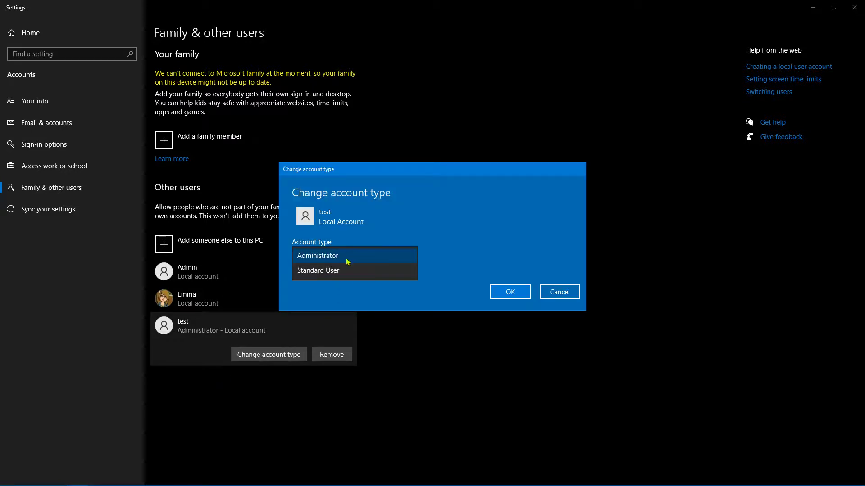
pyautogui.click(302, 272)
pyautogui.click(499, 296)
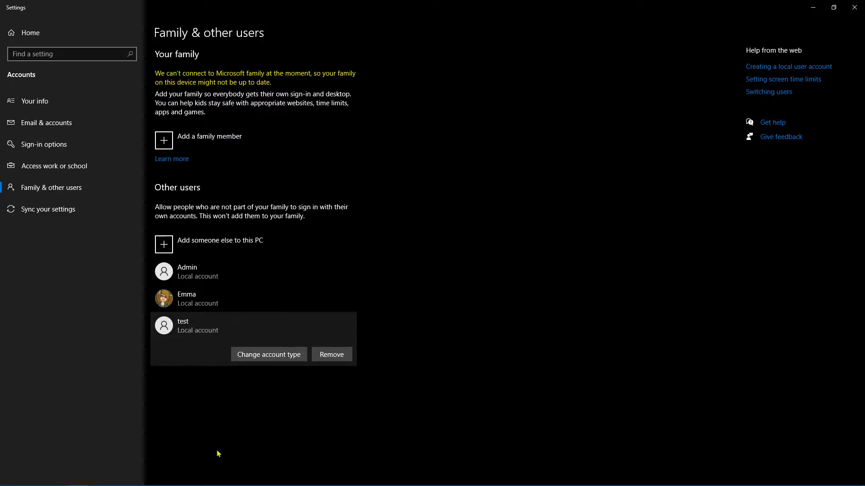
# Remove the test account, deleting its account and data
pyautogui.click(337, 355)
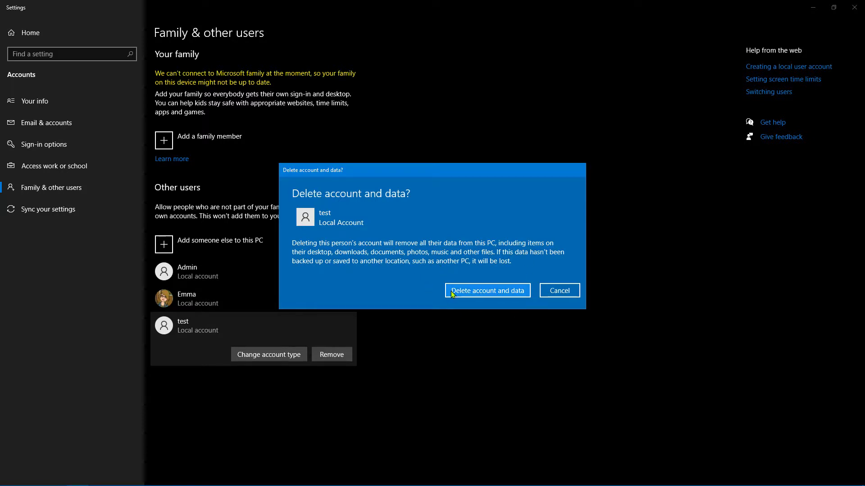
pyautogui.click(496, 292)
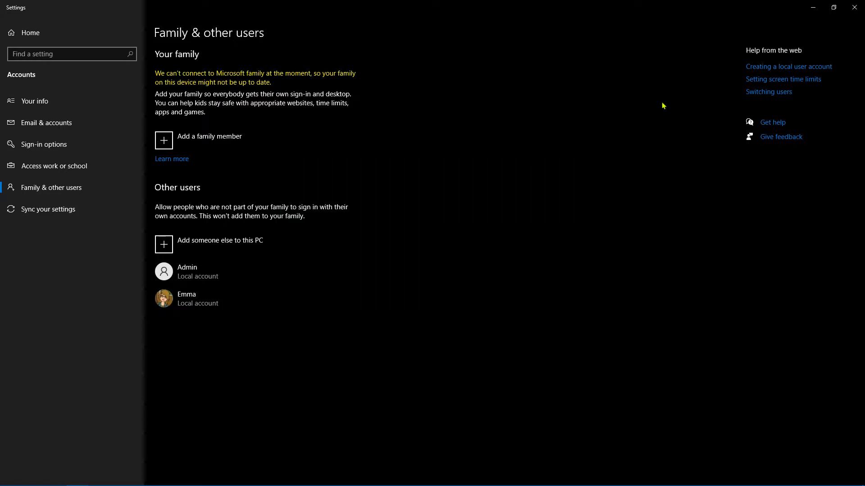